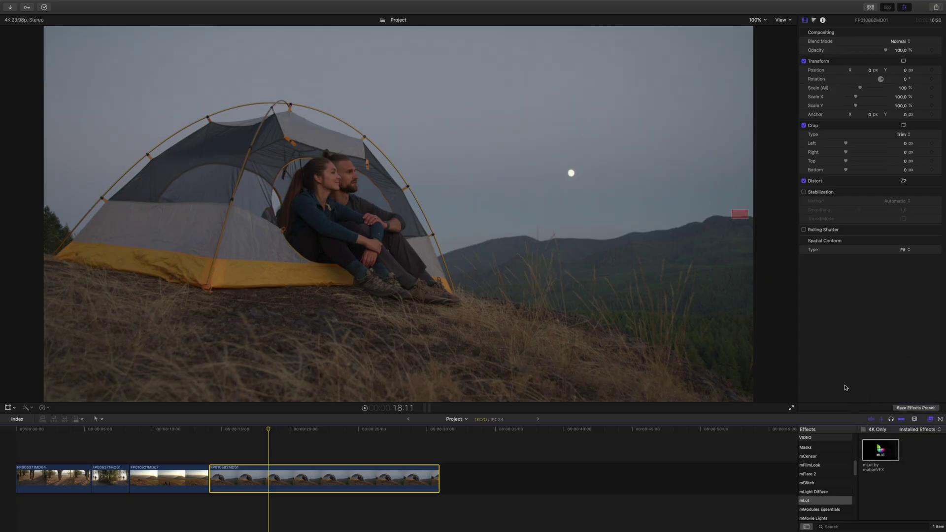
# Step: Drop the mLut effect from the mLut category onto the tent clip and expand its Inspector to full height
pyautogui.click(806, 501)
pyautogui.moveTo(880, 449); pyautogui.dragTo(293, 470)
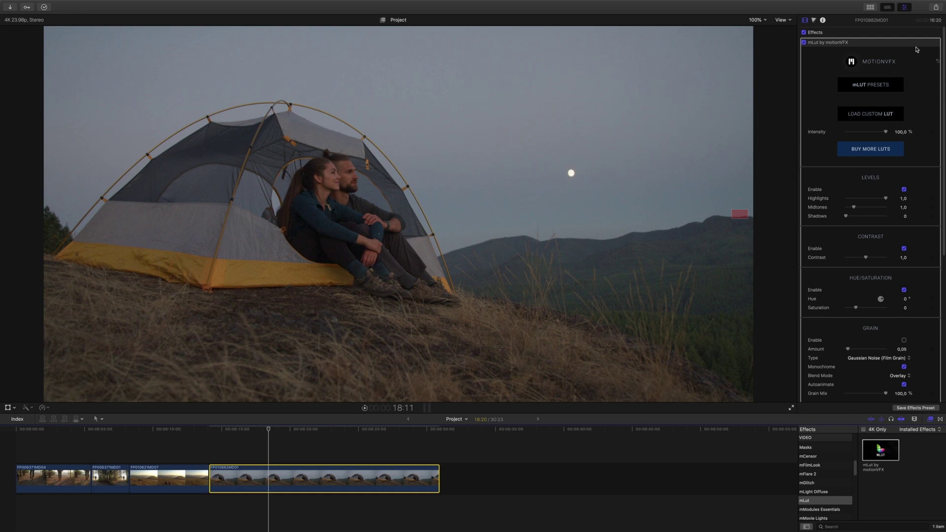
pyautogui.doubleClick(898, 22)
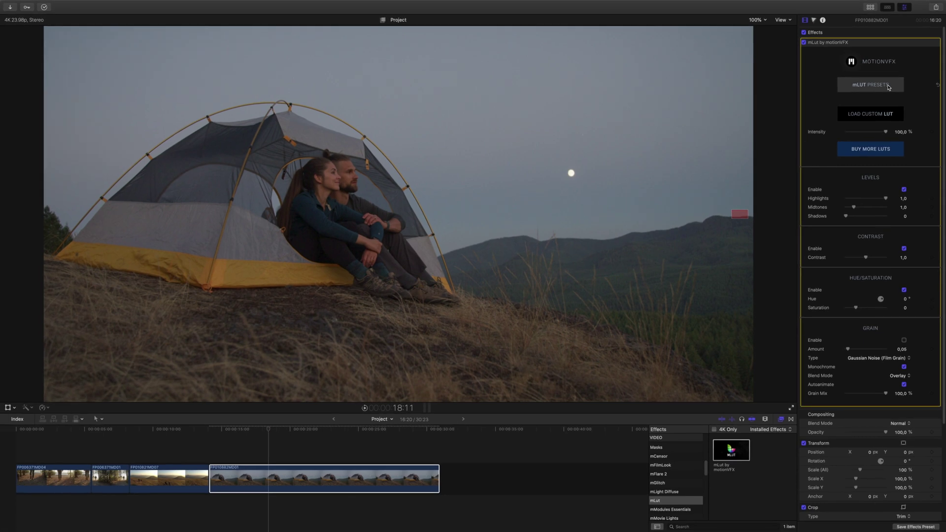
# Step: In the mLUT presets' Film 3 category, preview Aftertime, Algor and Alisio, then apply Bridgewater
pyautogui.click(889, 88)
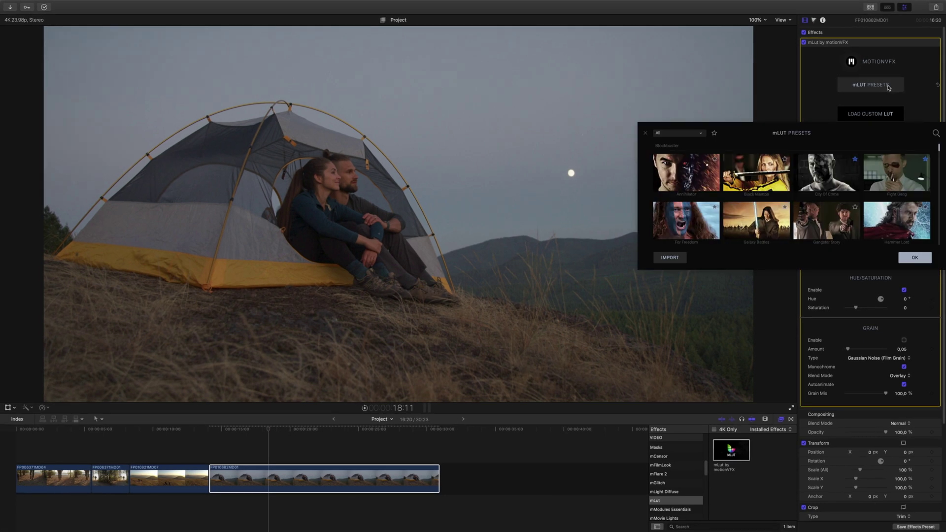
pyautogui.click(693, 136)
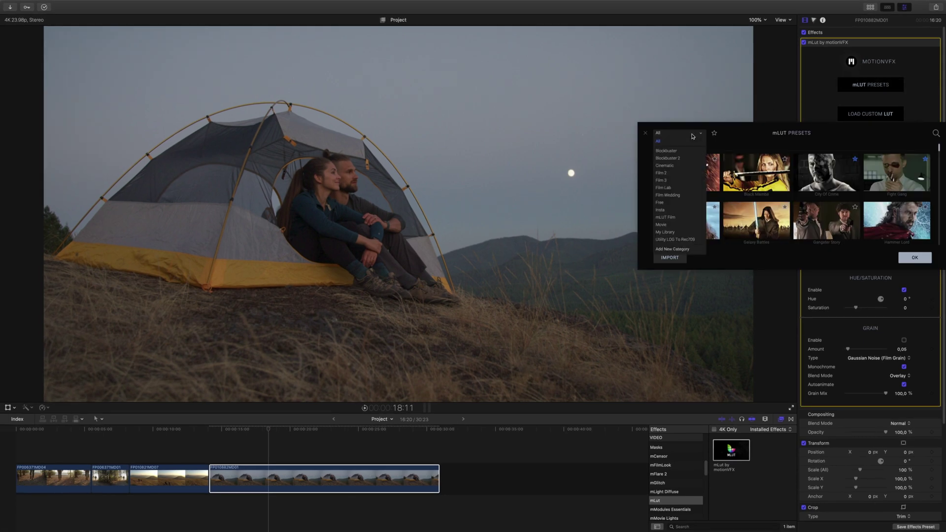
pyautogui.click(669, 181)
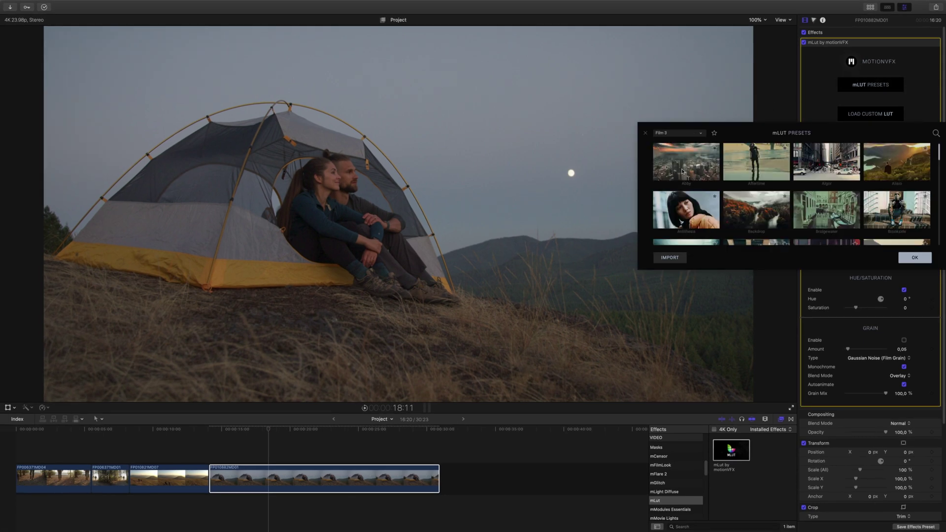
pyautogui.click(751, 160)
pyautogui.click(838, 167)
pyautogui.click(875, 168)
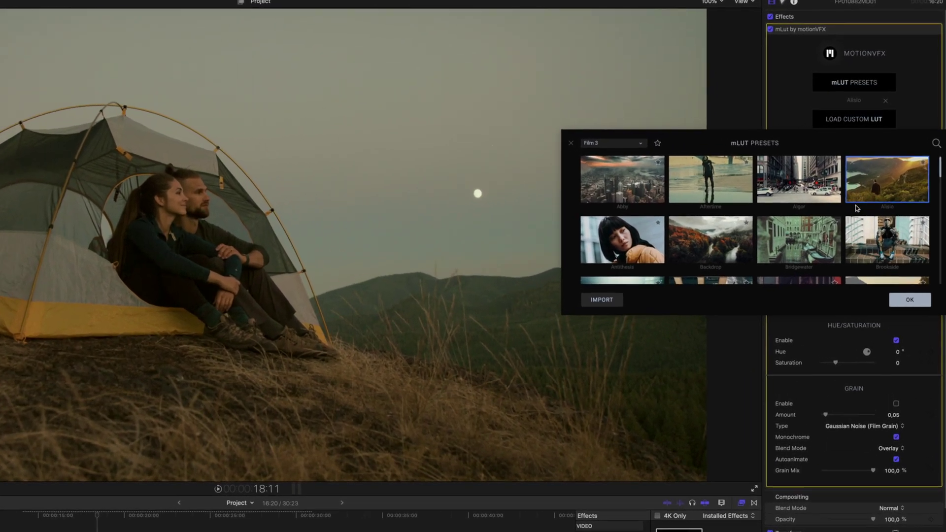
pyautogui.click(837, 214)
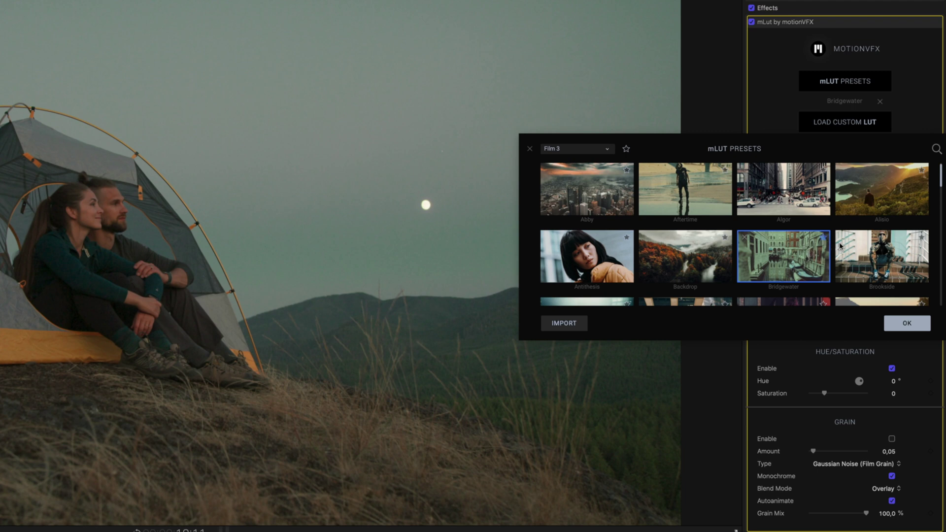
# Step: Star Brookside and Alisio as favourites, check the favourites filter, then show all Film 3 presets again
pyautogui.click(922, 238)
pyautogui.click(923, 170)
pyautogui.click(626, 149)
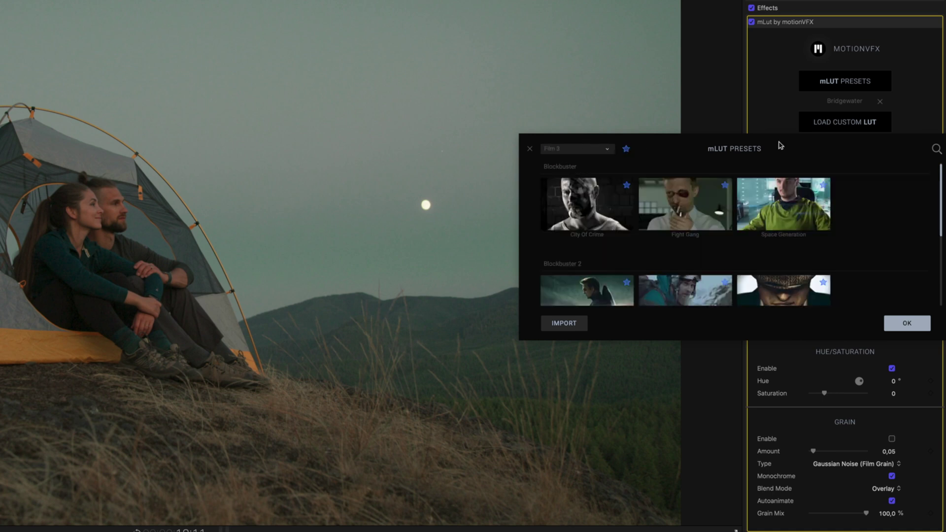
pyautogui.moveTo(939, 178)
pyautogui.mouseDown()
pyautogui.moveTo(942, 261)
pyautogui.moveTo(929, 173)
pyautogui.mouseUp()
pyautogui.click(626, 149)
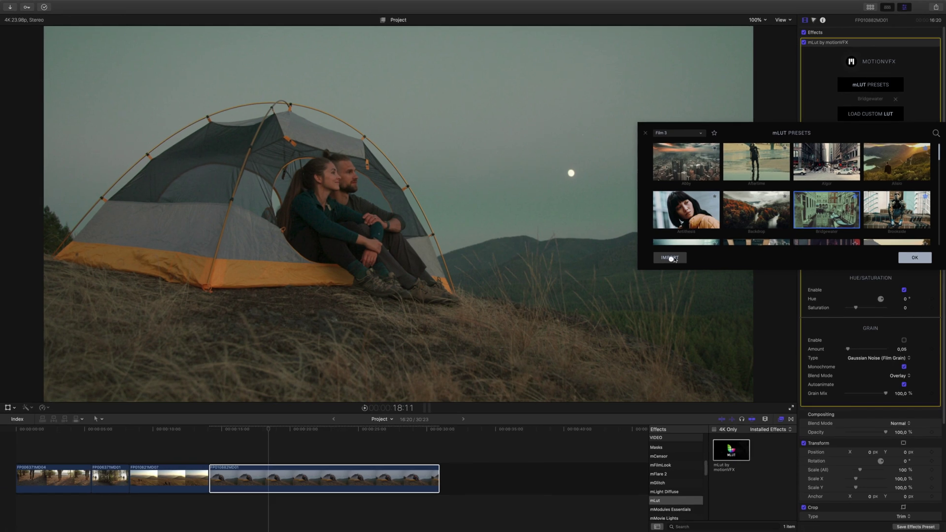
pyautogui.click(613, 297)
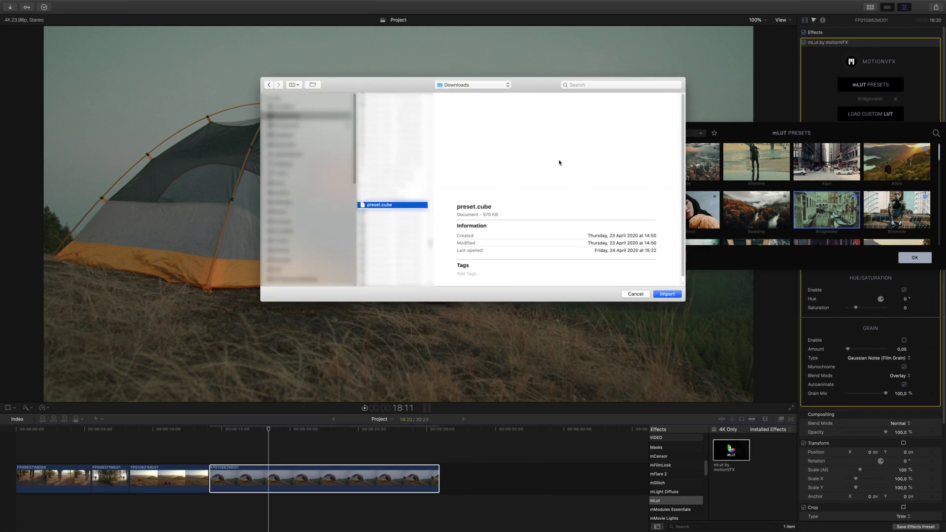
# Step: Import the preset.cube LUT file into the My Library category
pyautogui.click(667, 294)
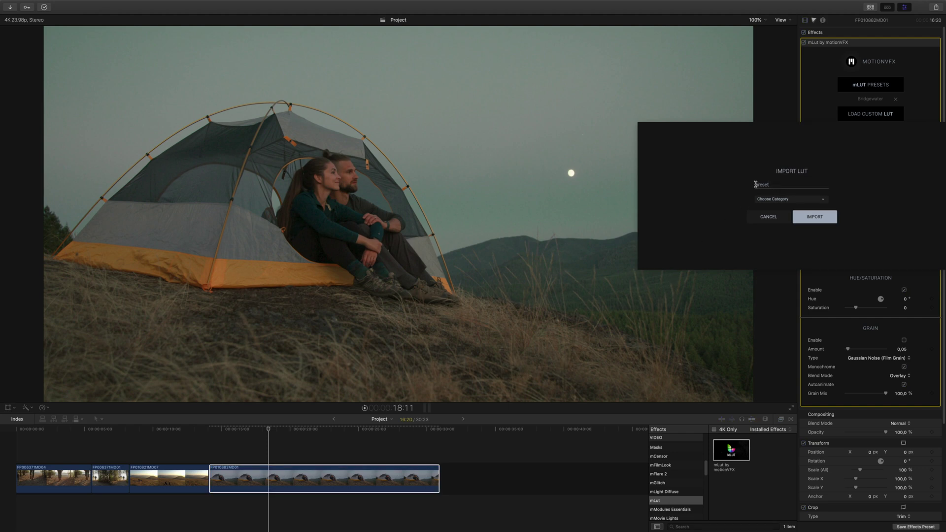
pyautogui.write('My preset')
pyautogui.click(792, 199)
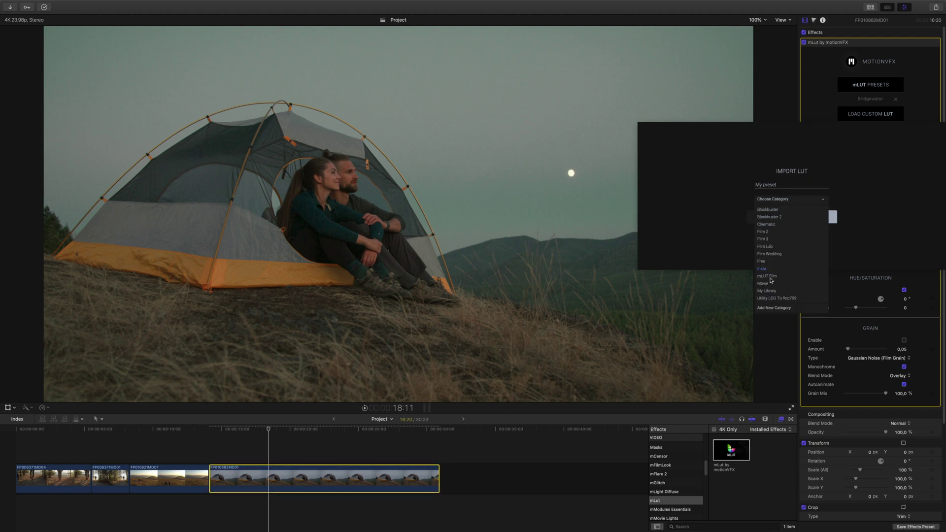
pyautogui.click(800, 207)
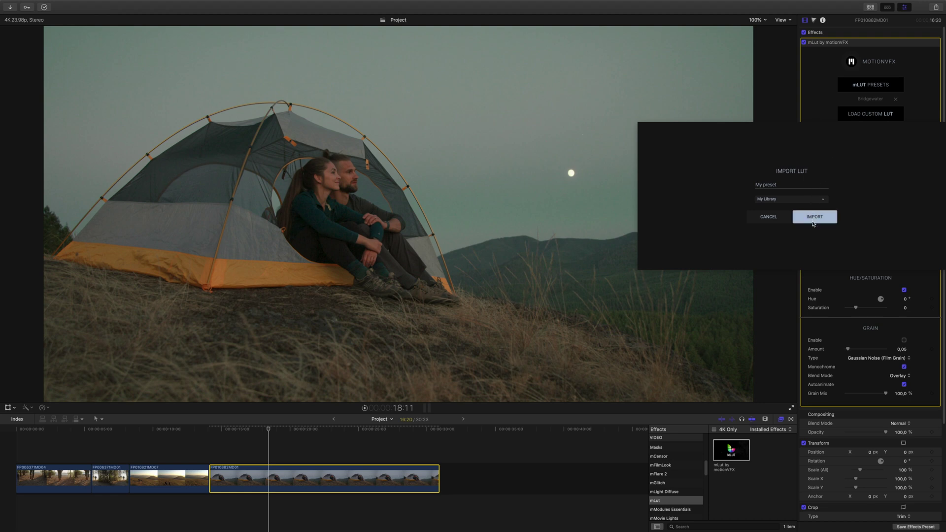
pyautogui.click(814, 217)
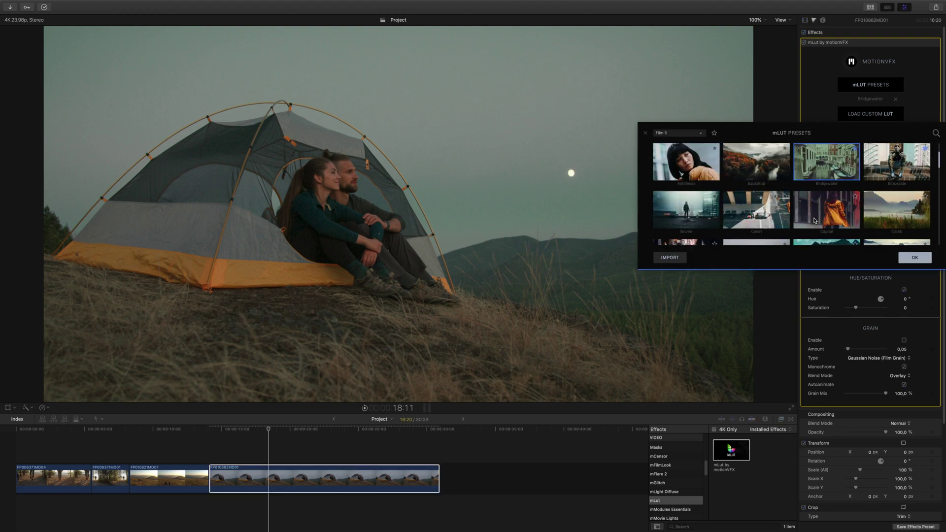
# Step: Browse the Film 2 and Film Wedding categories, then close the browser keeping Bridgewater applied
pyautogui.click(677, 135)
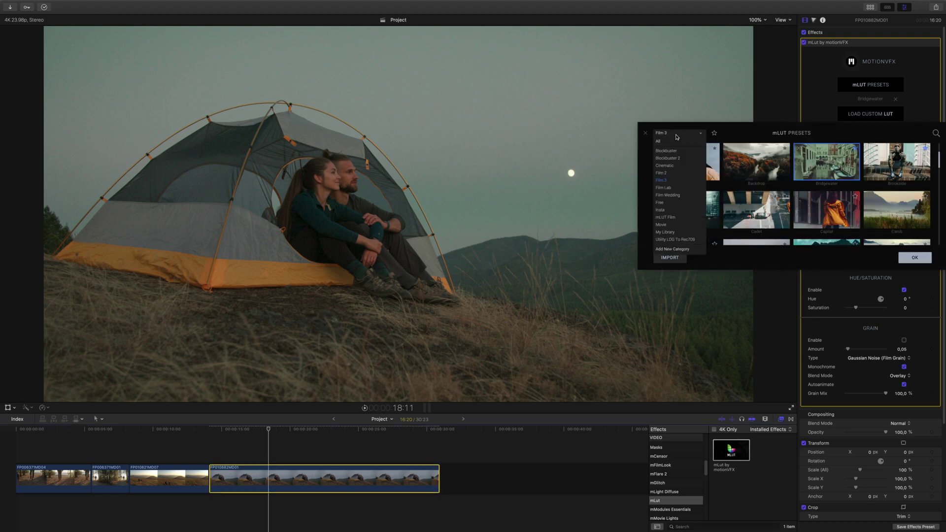
pyautogui.click(670, 173)
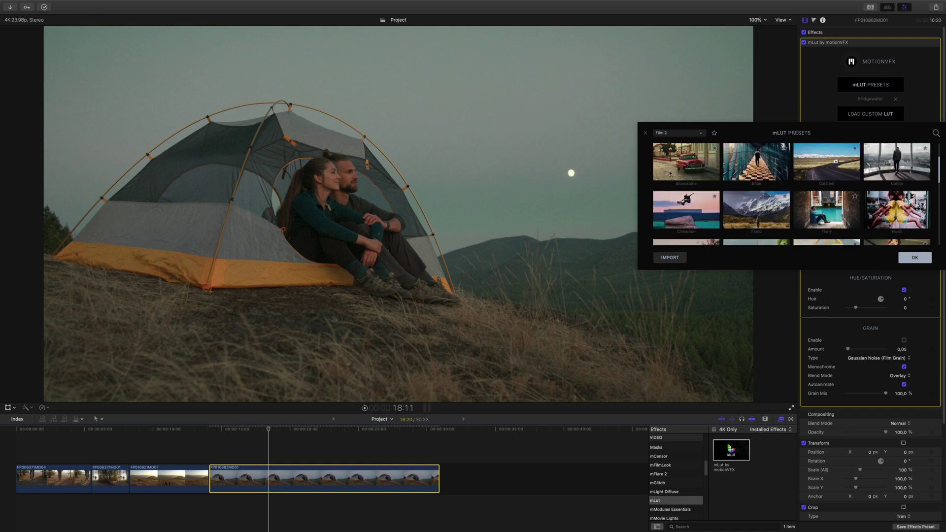
pyautogui.click(674, 134)
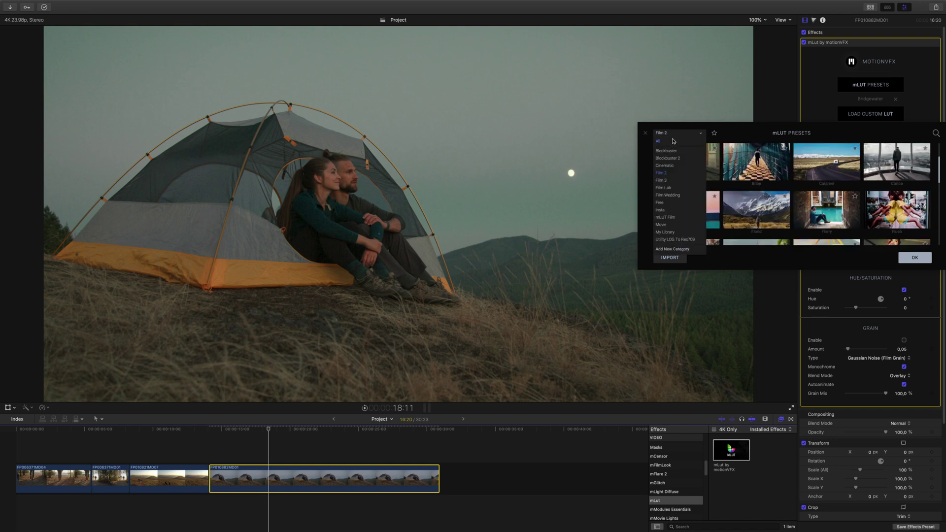
pyautogui.click(669, 195)
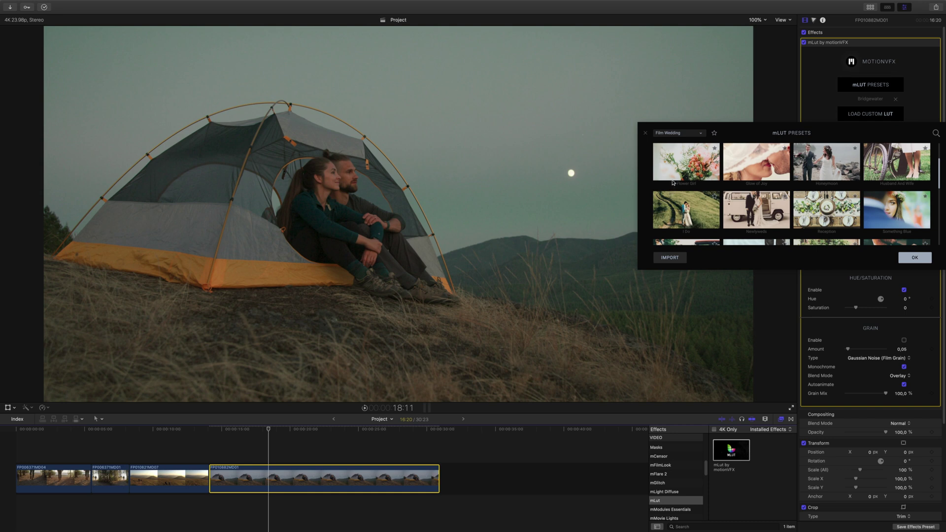
pyautogui.click(915, 259)
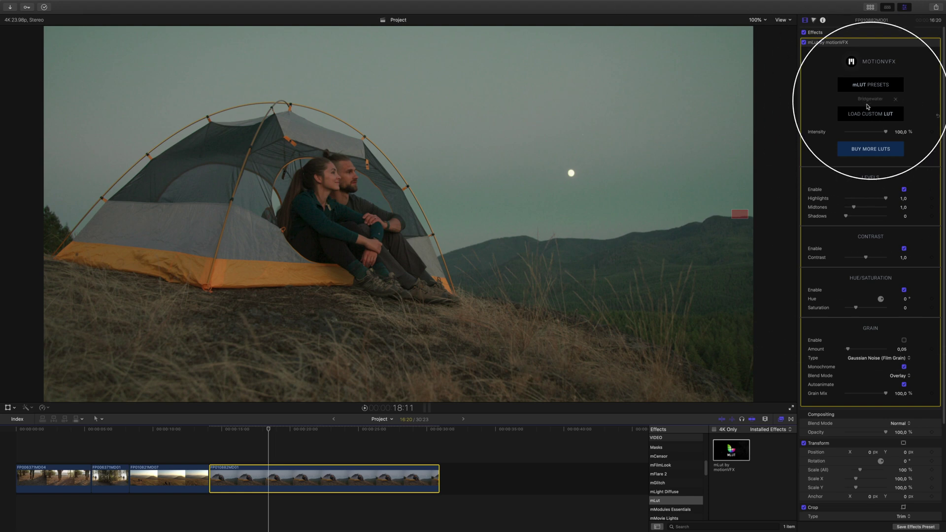
pyautogui.click(896, 100)
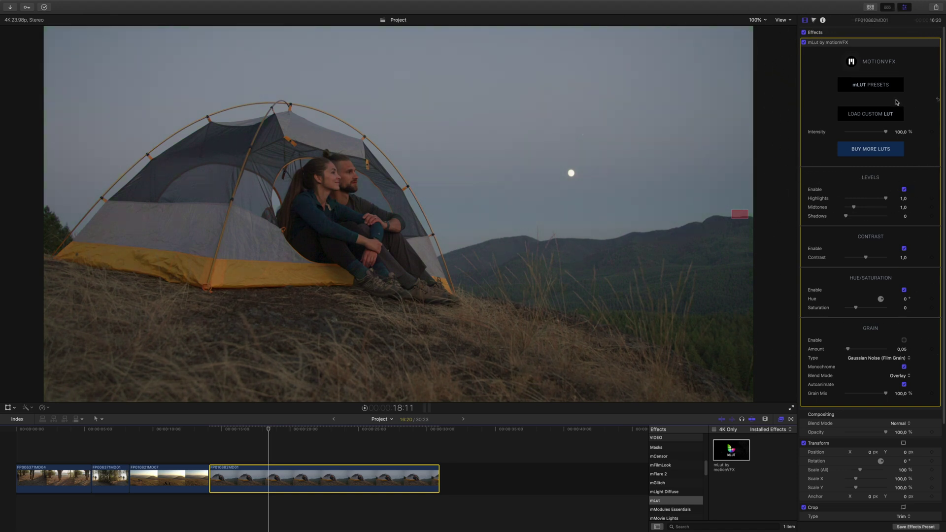
pyautogui.press('super+z')
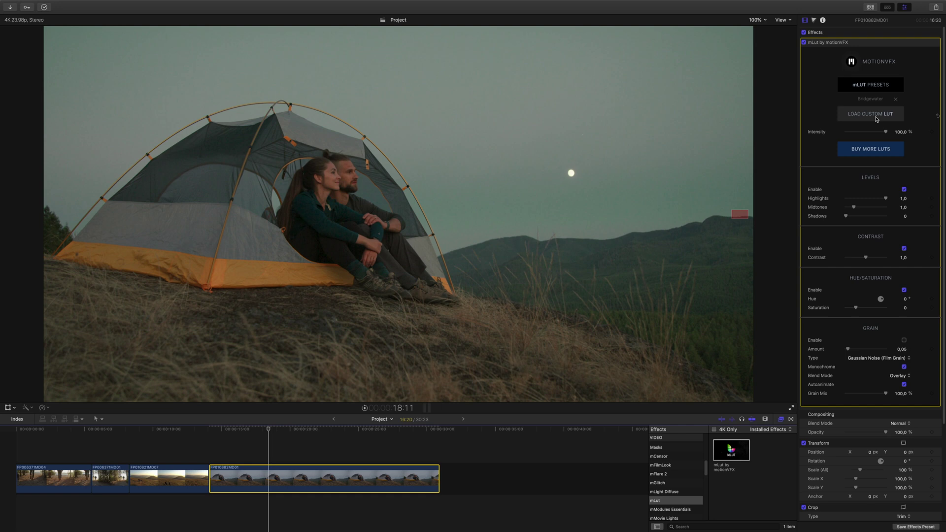
pyautogui.moveTo(885, 132)
pyautogui.mouseDown()
pyautogui.moveTo(841, 136)
pyautogui.moveTo(885, 136)
pyautogui.mouseUp()
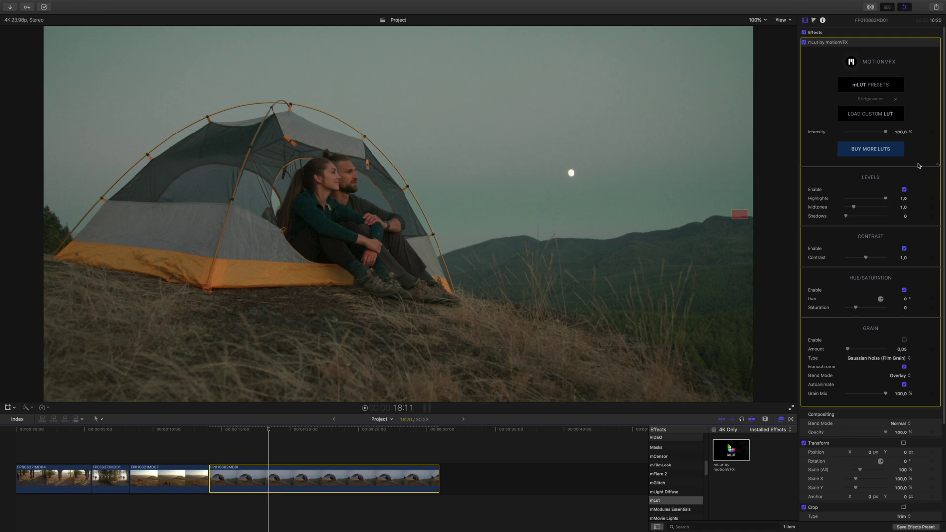
# Step: Enable Gaussian Noise film grain in Overlay blend mode with a raised Amount, then open Buy More LUTs
pyautogui.scroll(-5, 916, 166)
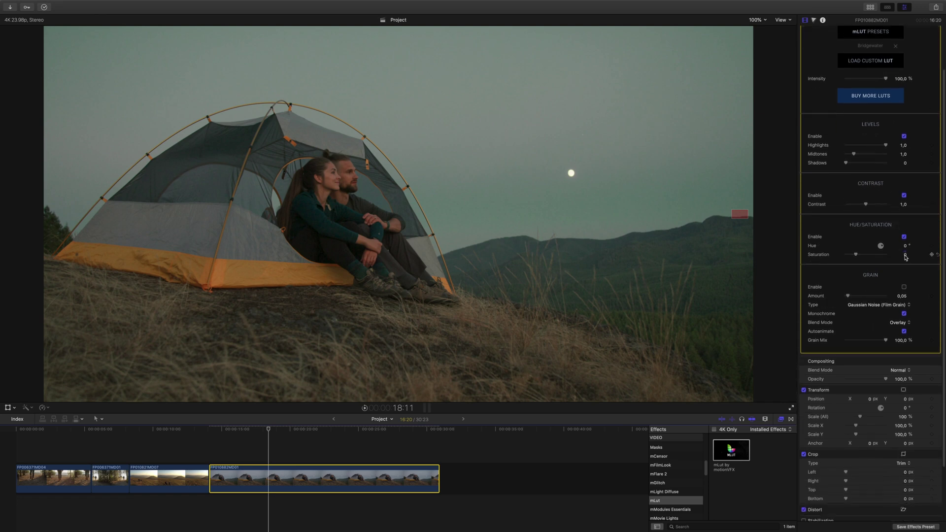
pyautogui.scroll(-1, 905, 259)
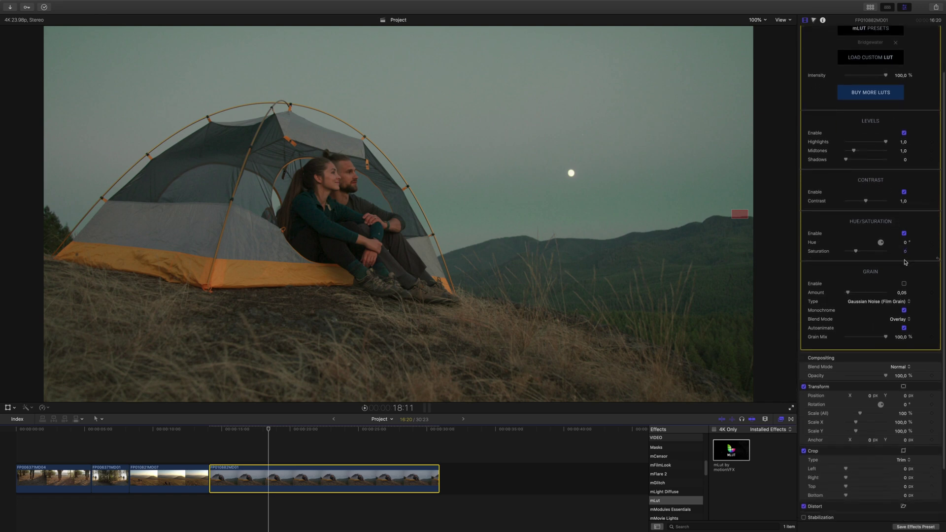
pyautogui.click(905, 285)
pyautogui.moveTo(849, 294)
pyautogui.mouseDown()
pyautogui.moveTo(867, 294)
pyautogui.moveTo(852, 294)
pyautogui.mouseUp()
pyautogui.click(894, 302)
pyautogui.click(895, 302)
pyautogui.click(898, 320)
pyautogui.click(905, 320)
pyautogui.scroll(3, 917, 283)
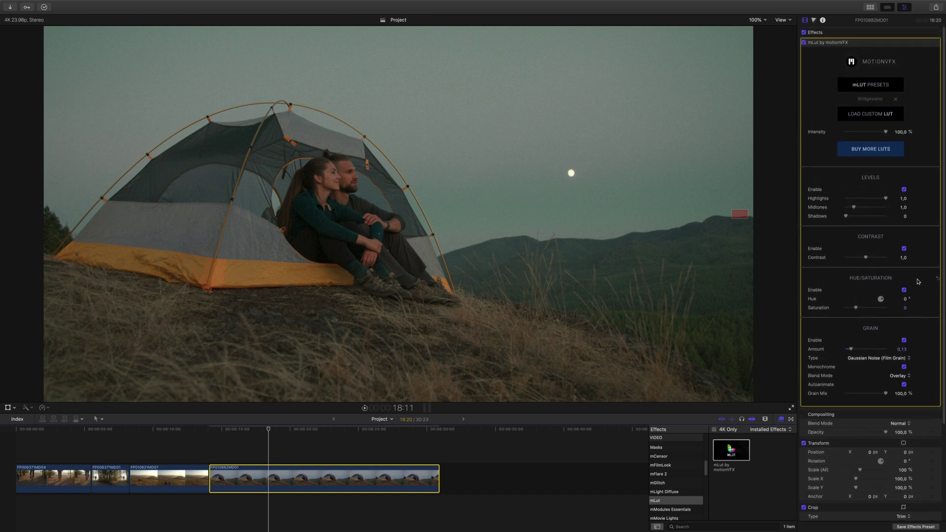
pyautogui.click(866, 148)
# Step: Scroll down the mLUT product page past the video and the camera log LUT grid
pyautogui.scroll(-20, 718, 289)
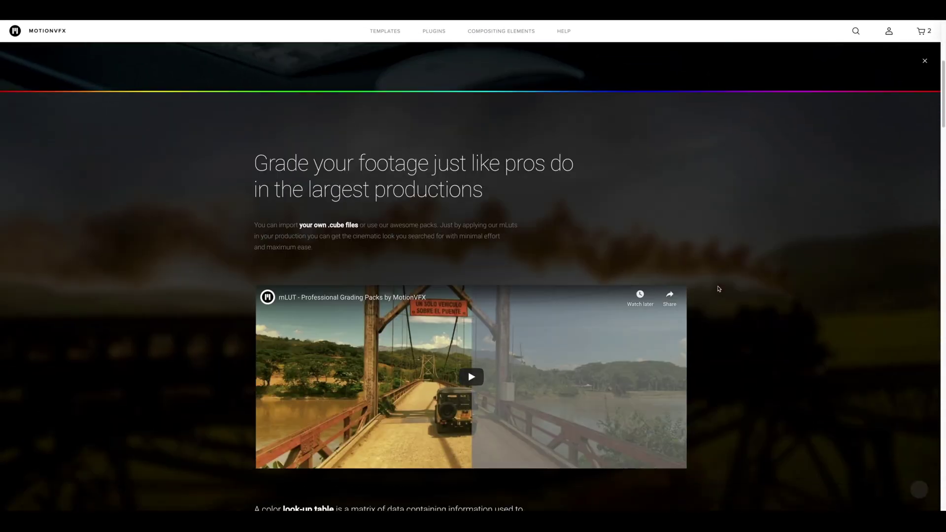
pyautogui.scroll(-15, 718, 289)
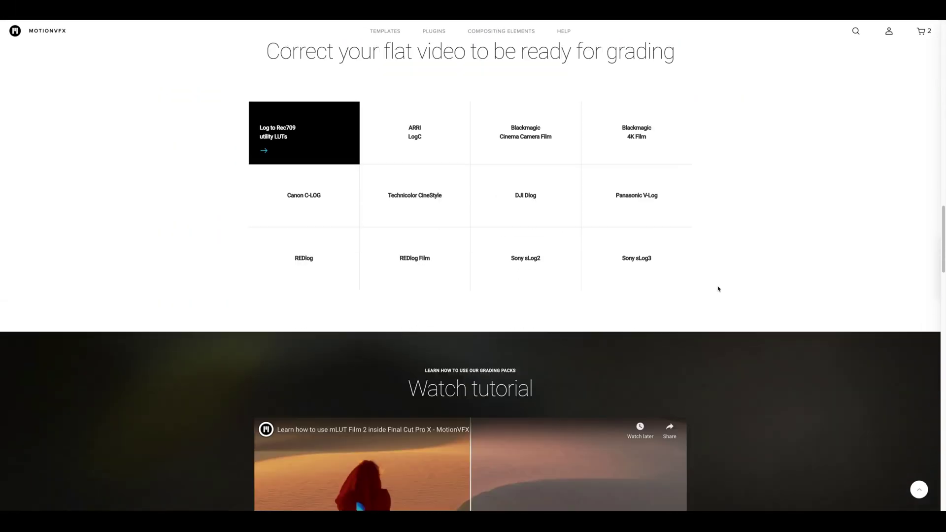
pyautogui.scroll(-8, 718, 289)
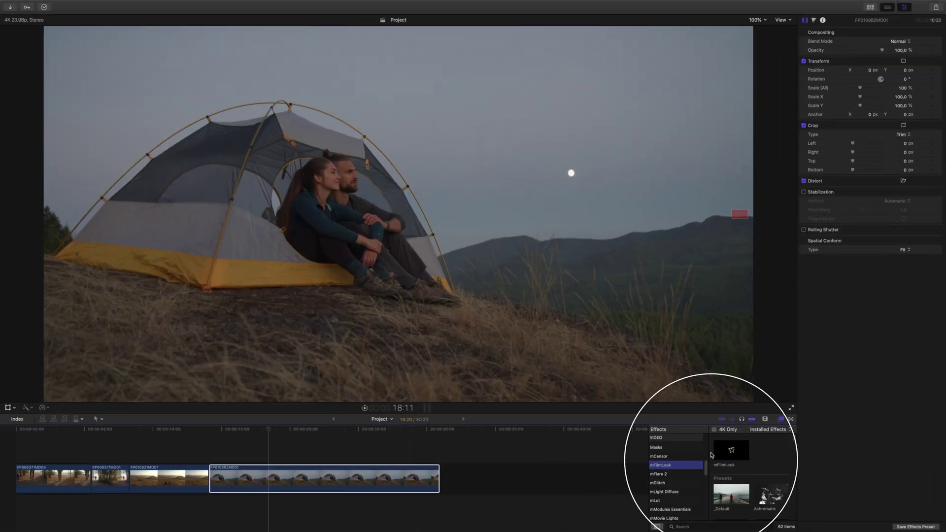
# Step: Drop mFilmLook onto the tent clip, check Enable in its LUT section, and open LUT Presets
pyautogui.moveTo(731, 450); pyautogui.dragTo(271, 477)
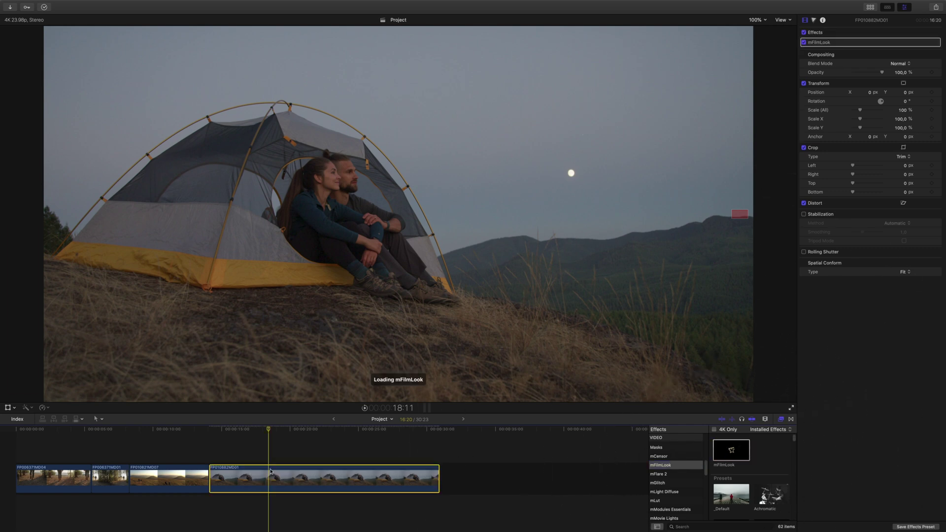
pyautogui.scroll(-10, 878, 188)
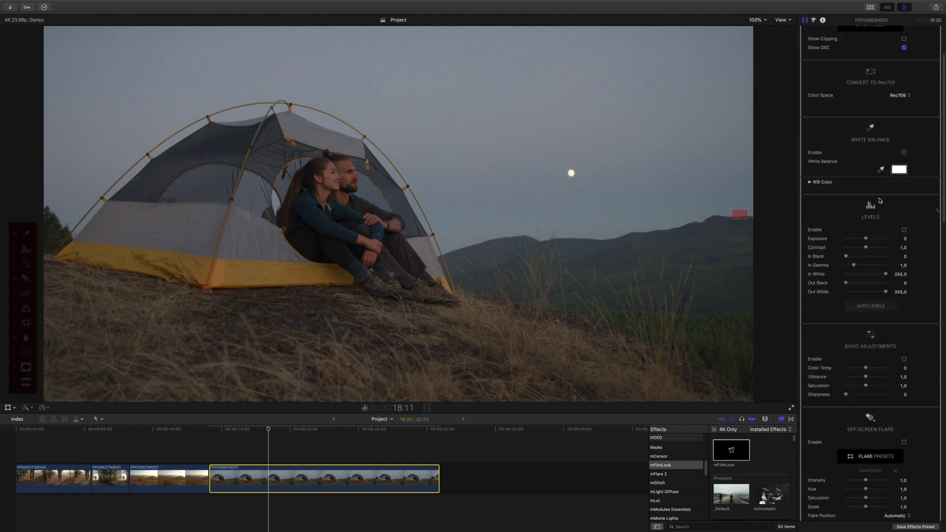
pyautogui.click(904, 376)
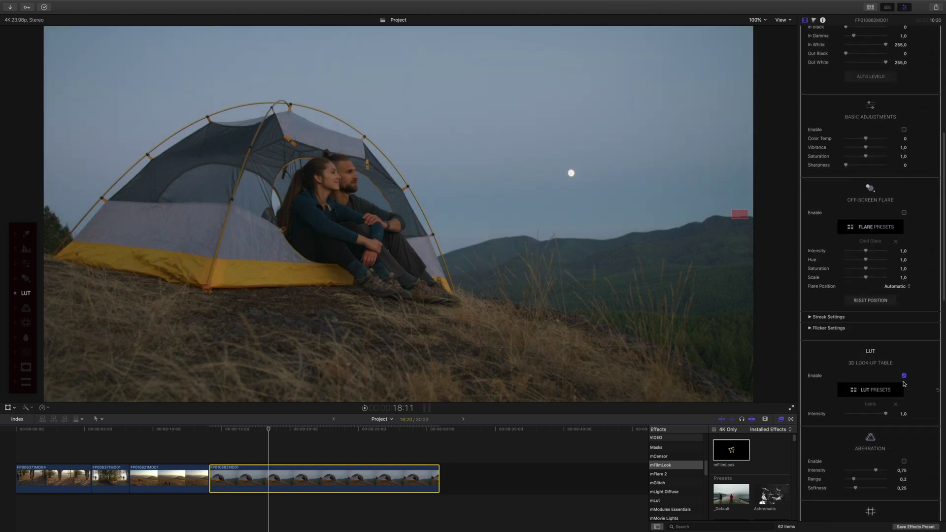
pyautogui.click(888, 389)
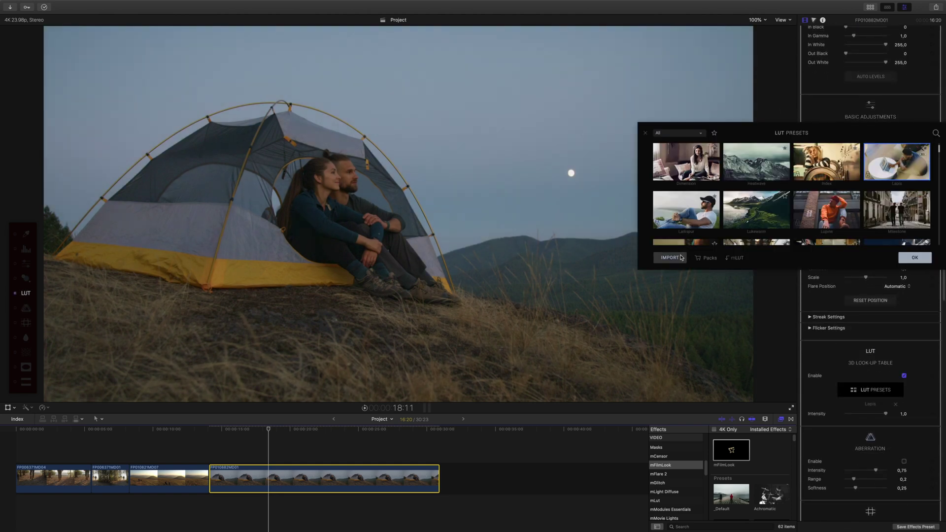